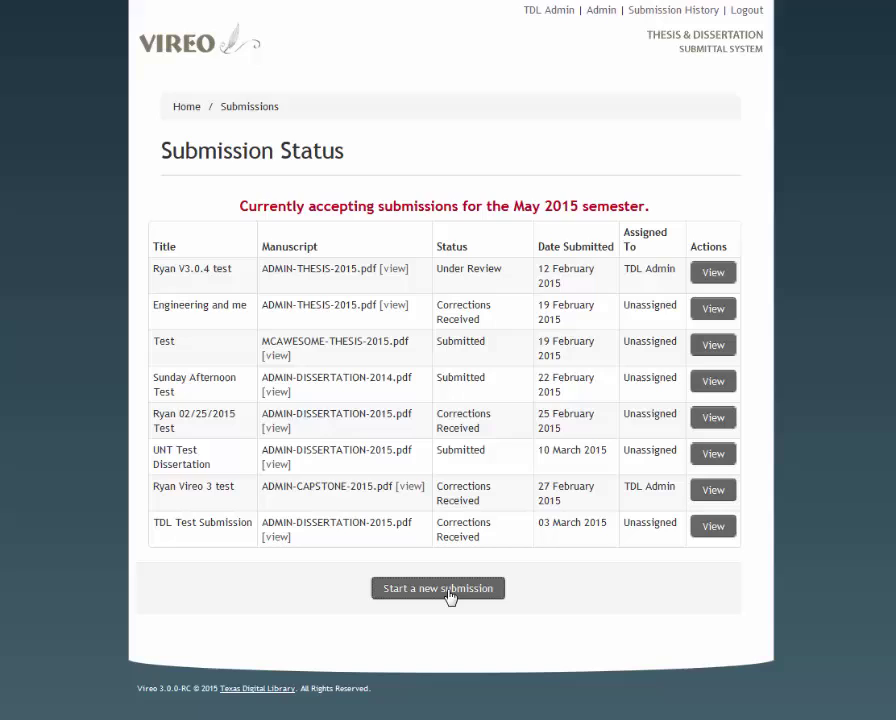
- Start a new submission and review the personal information form down to the help note for the college field
click(449, 590)
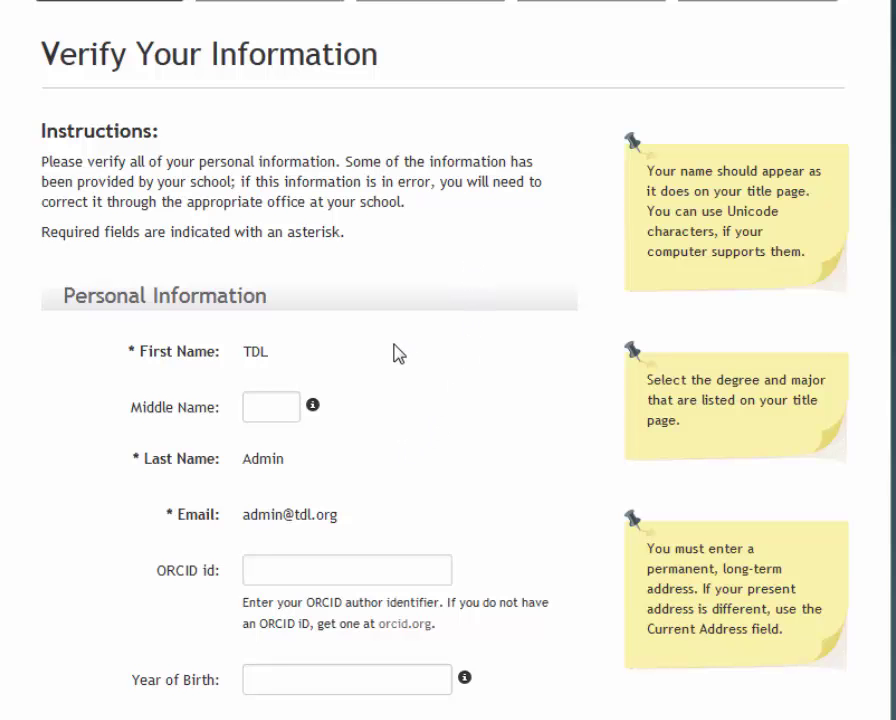
scroll(396, 352, down, 3)
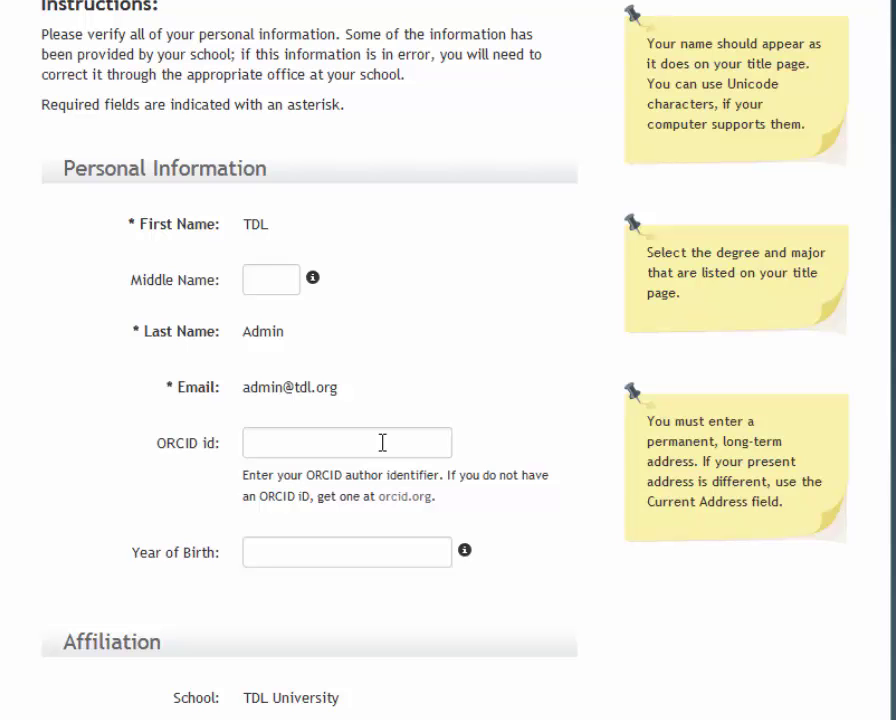
scroll(382, 442, down, 5)
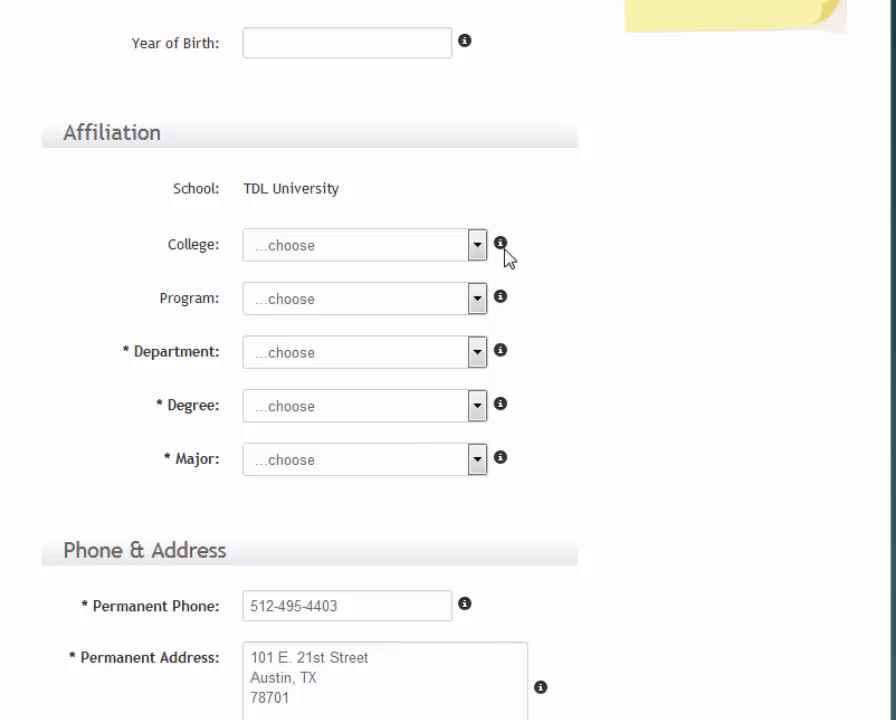
mouse_move(505, 251)
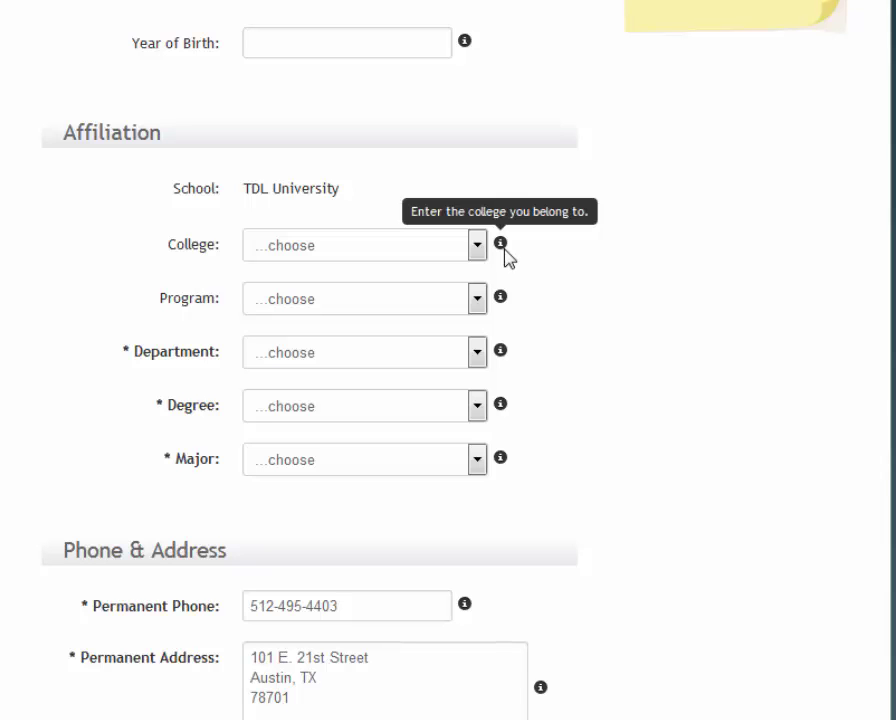
- Set the department to Aerospace Engineering, the degree to Master of Engineering and the major to Bummer, and save the personal information
click(478, 352)
click(466, 398)
click(472, 410)
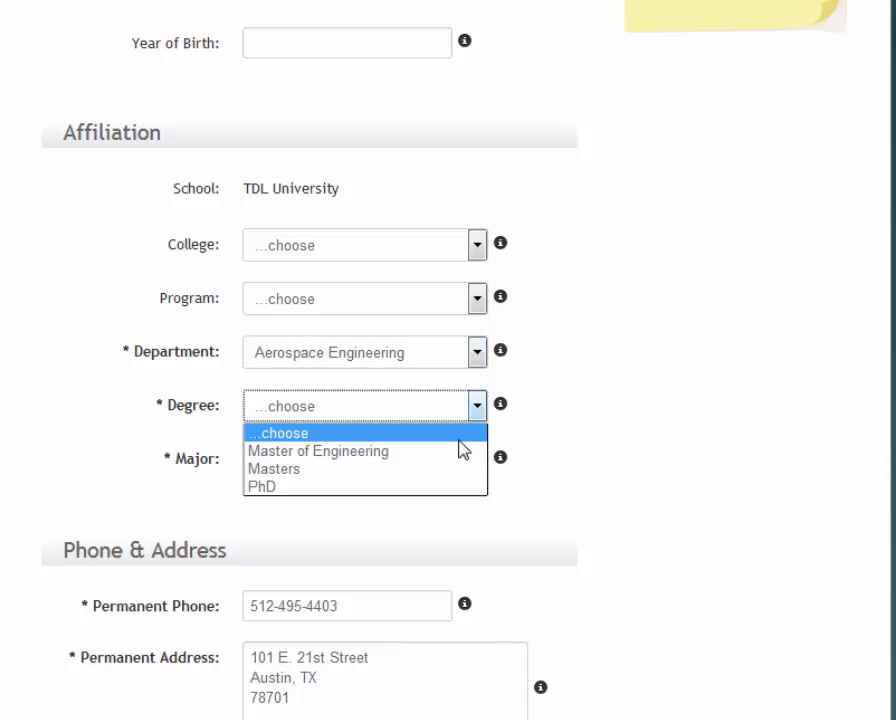
click(462, 452)
click(464, 470)
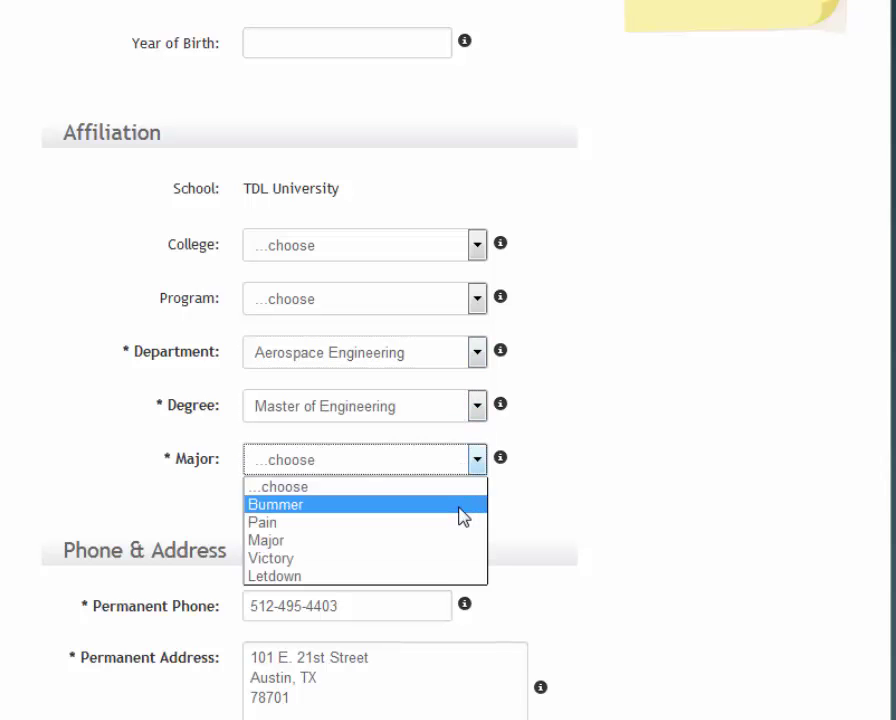
click(458, 506)
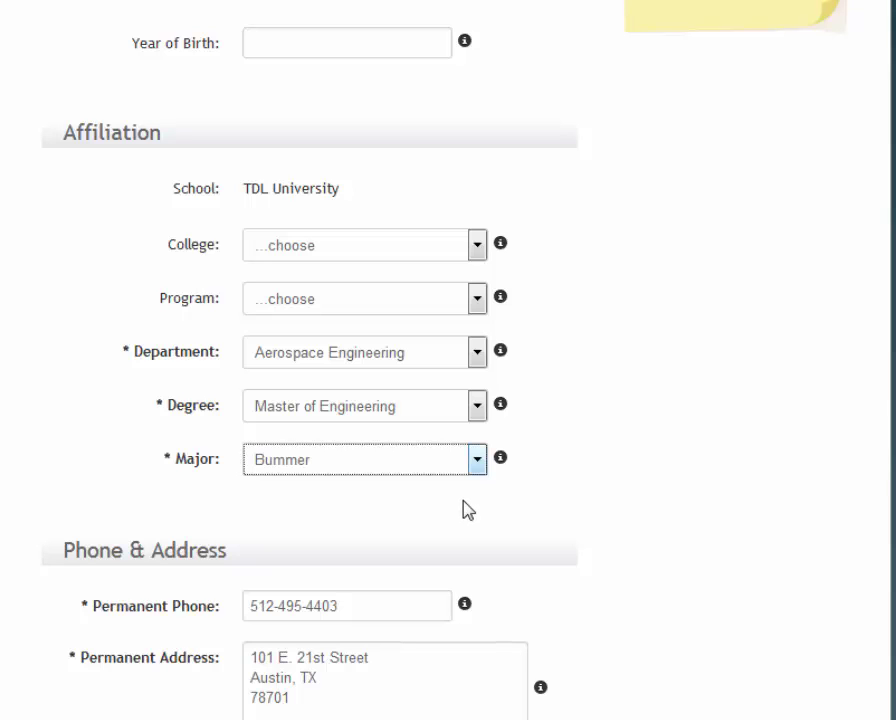
scroll(466, 510, down, 3)
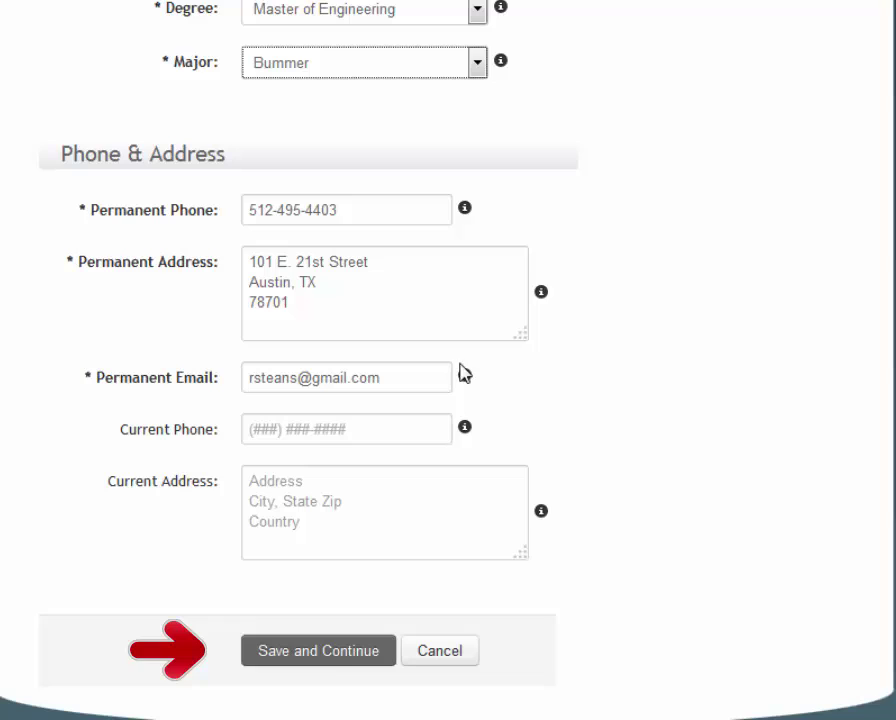
click(338, 654)
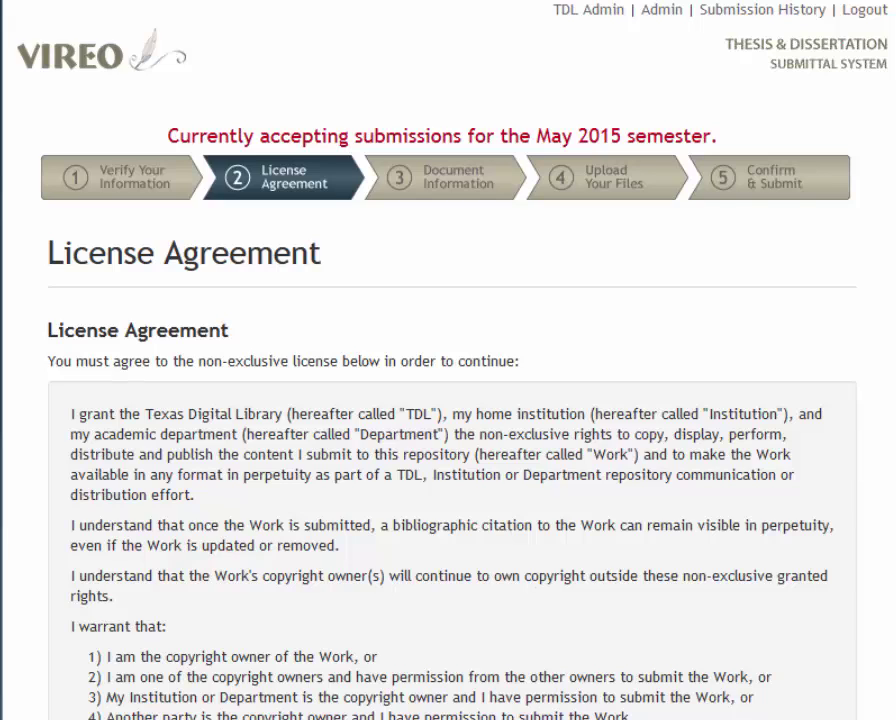
- Agree to the non-exclusive license, leave the ProQuest distribution request unselected, and save the license agreement
scroll(240, 670, down, 3)
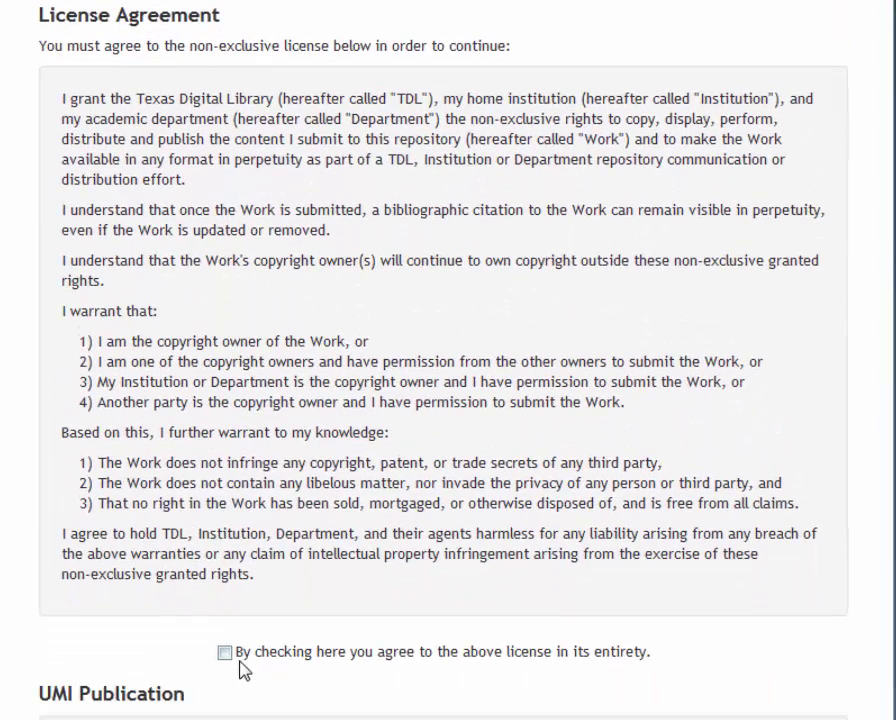
click(225, 655)
scroll(263, 645, down, 5)
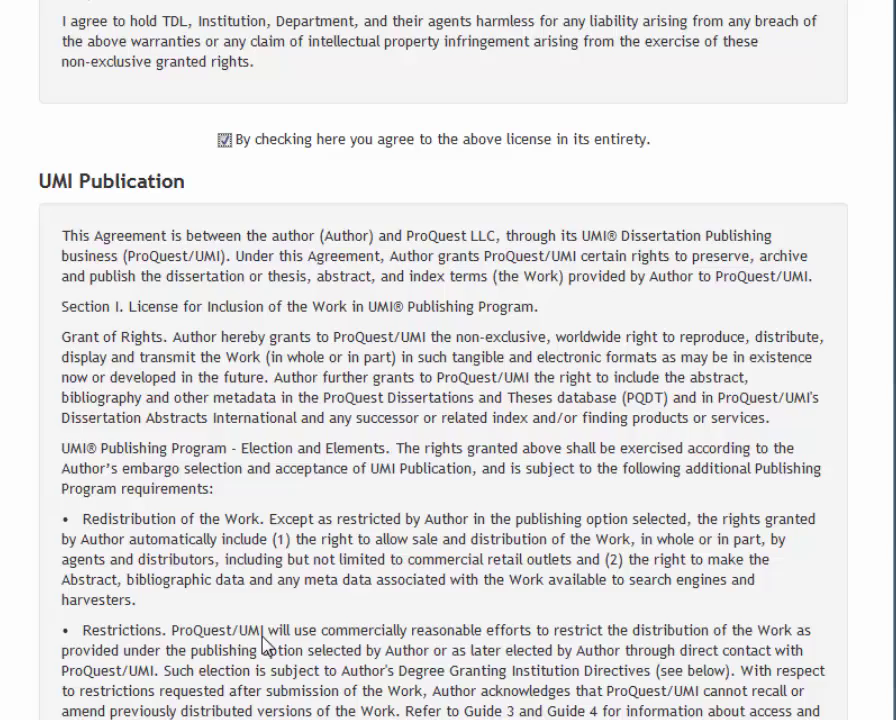
scroll(263, 645, down, 9)
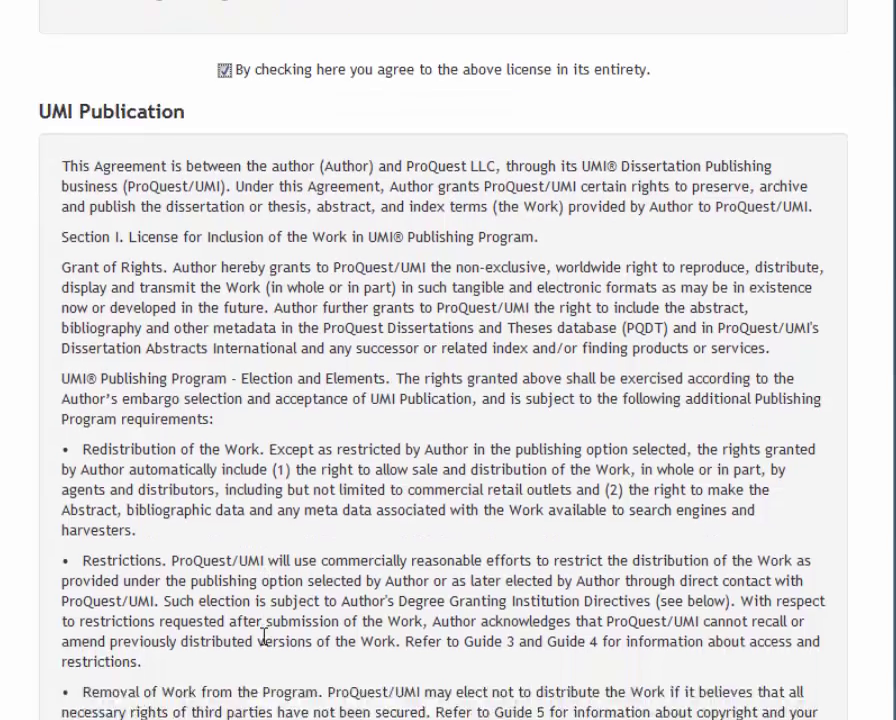
scroll(263, 637, down, 2)
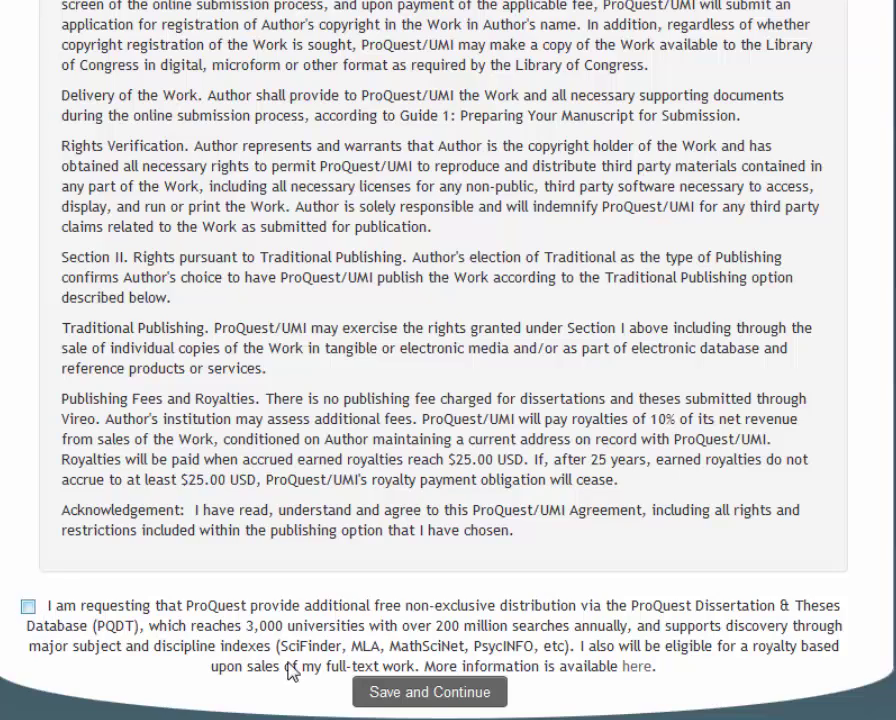
click(376, 692)
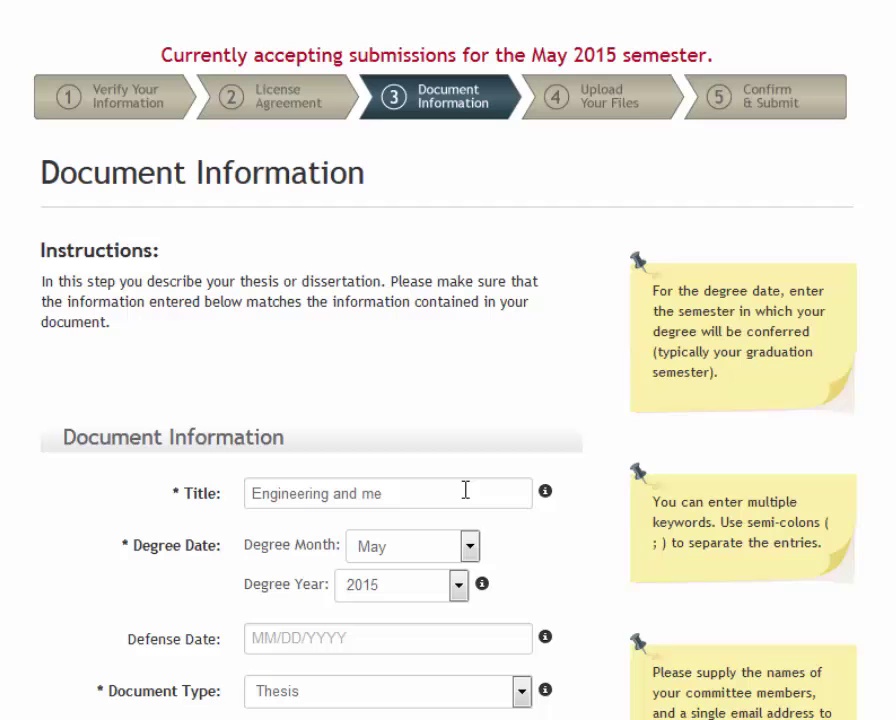
- Review the prefilled document and committee details and enter the committee chair's contact email
scroll(468, 557, down, 3)
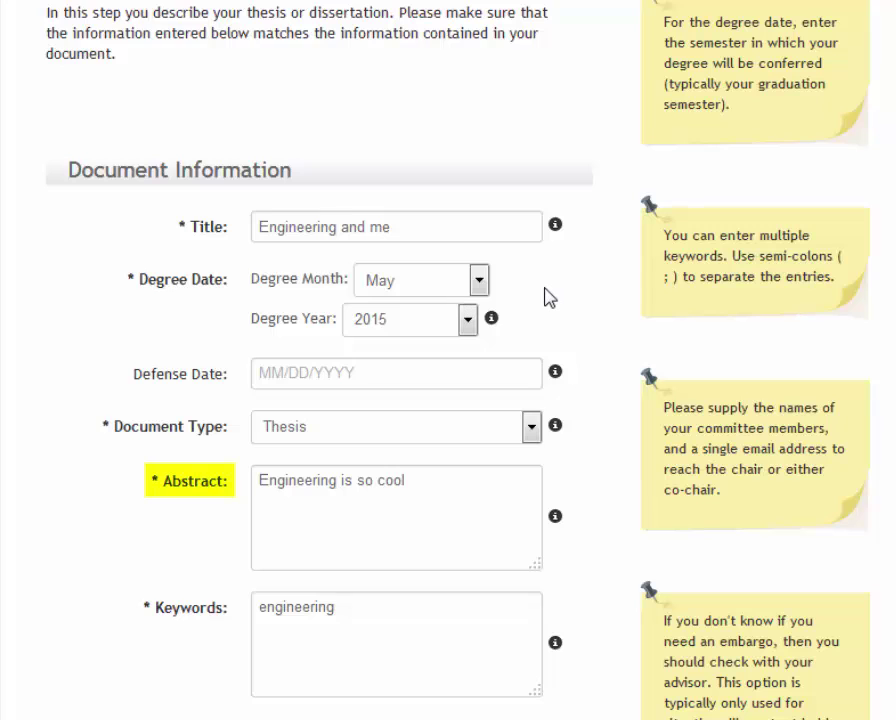
scroll(548, 297, down, 3)
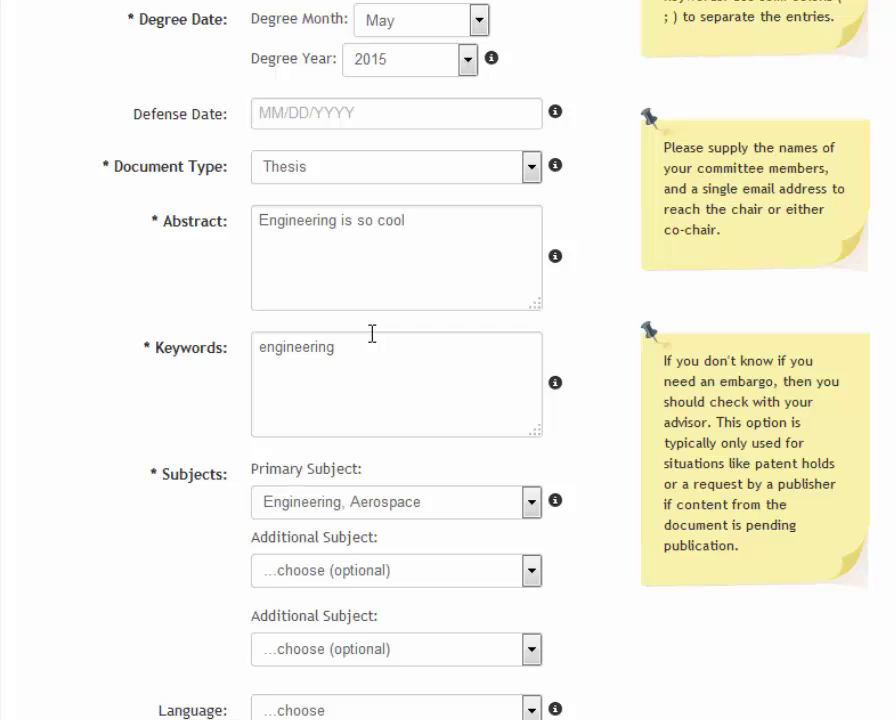
scroll(372, 333, down, 7)
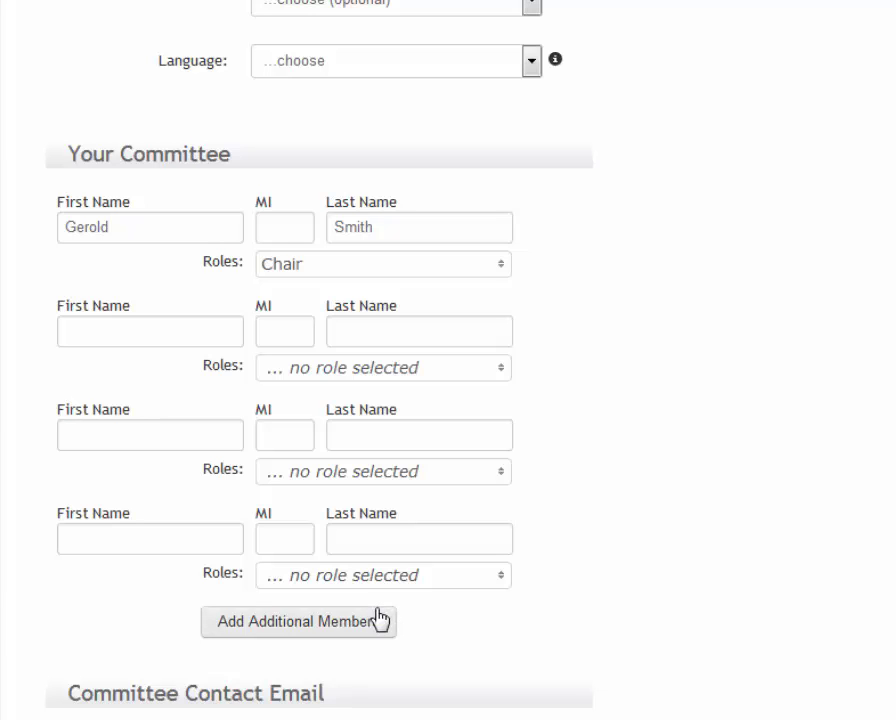
scroll(378, 620, down, 3)
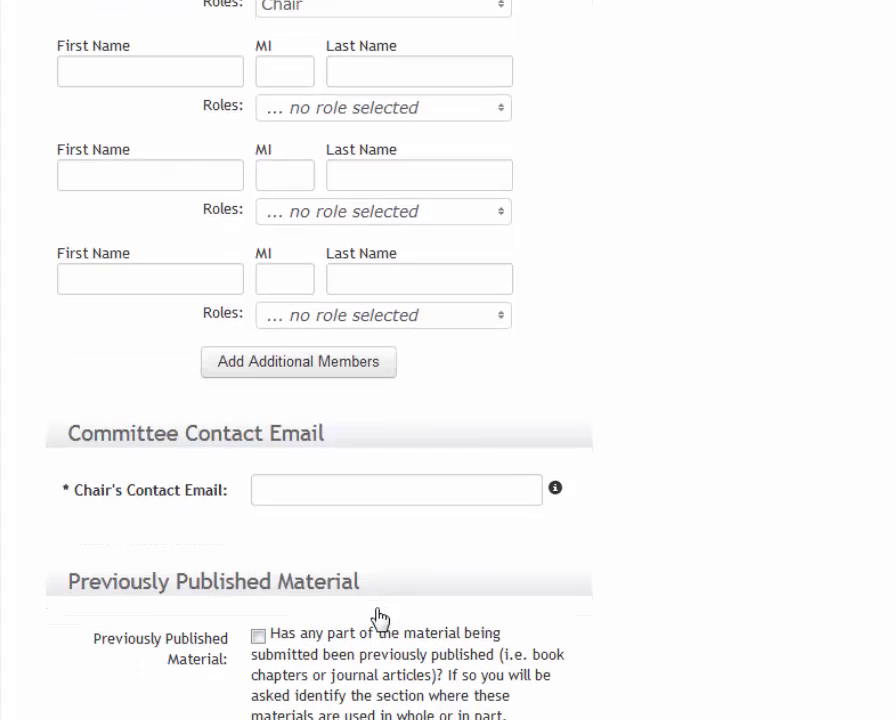
click(370, 494)
text(smi)
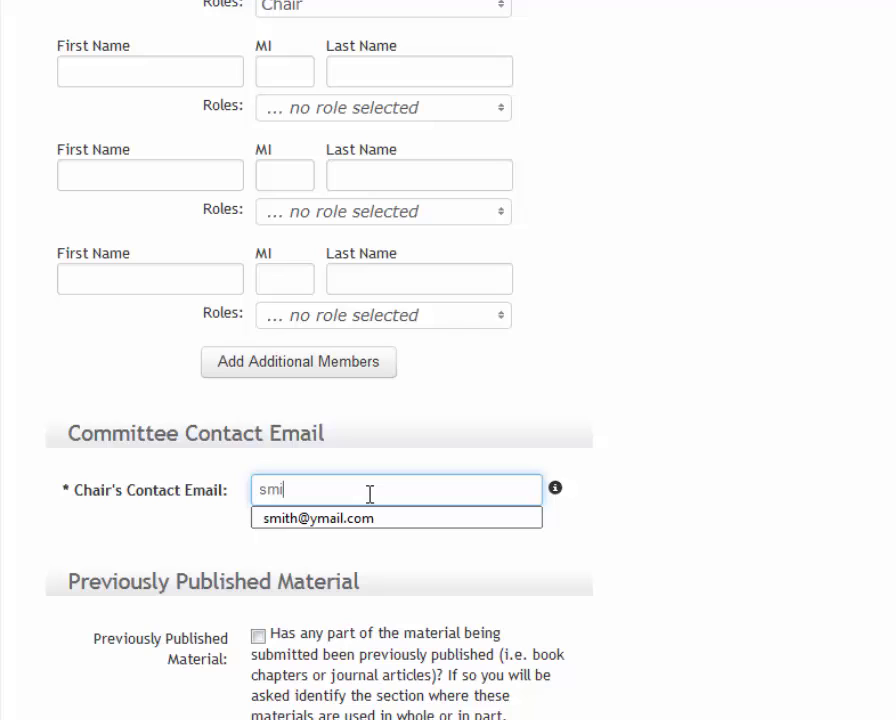
click(370, 520)
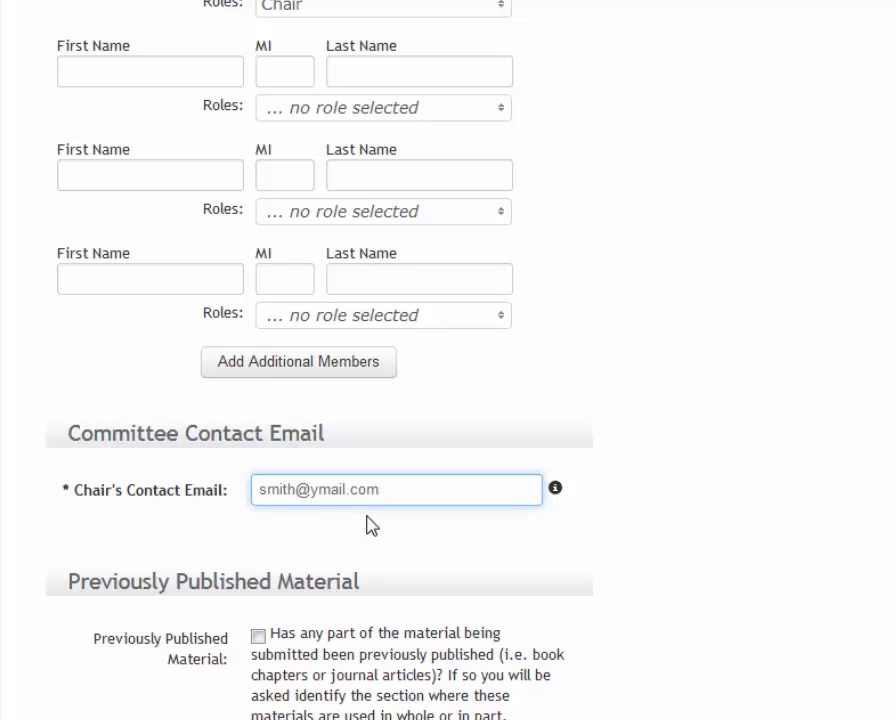
scroll(367, 524, down, 4)
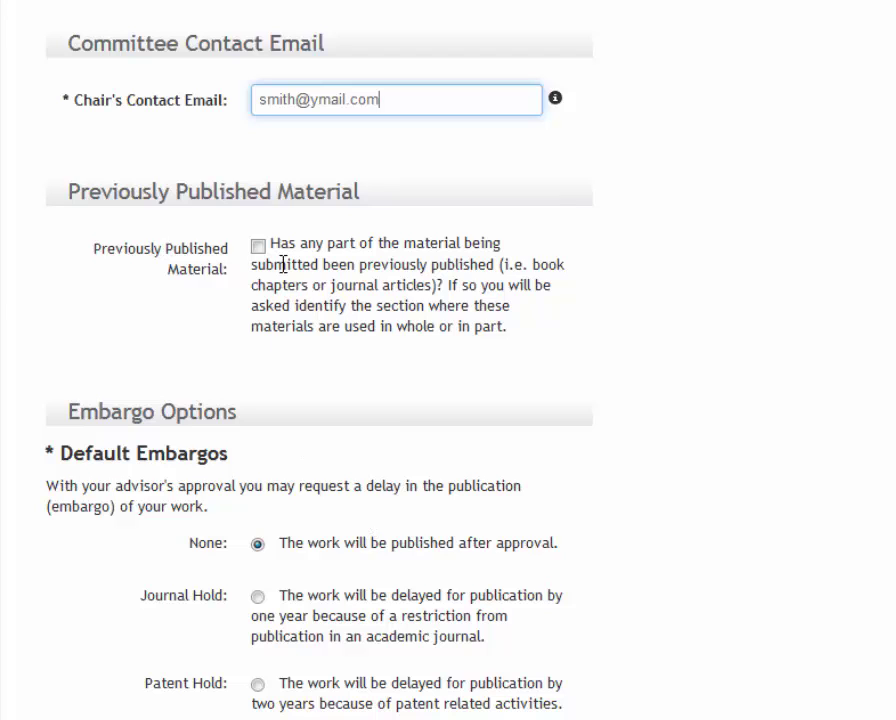
click(258, 246)
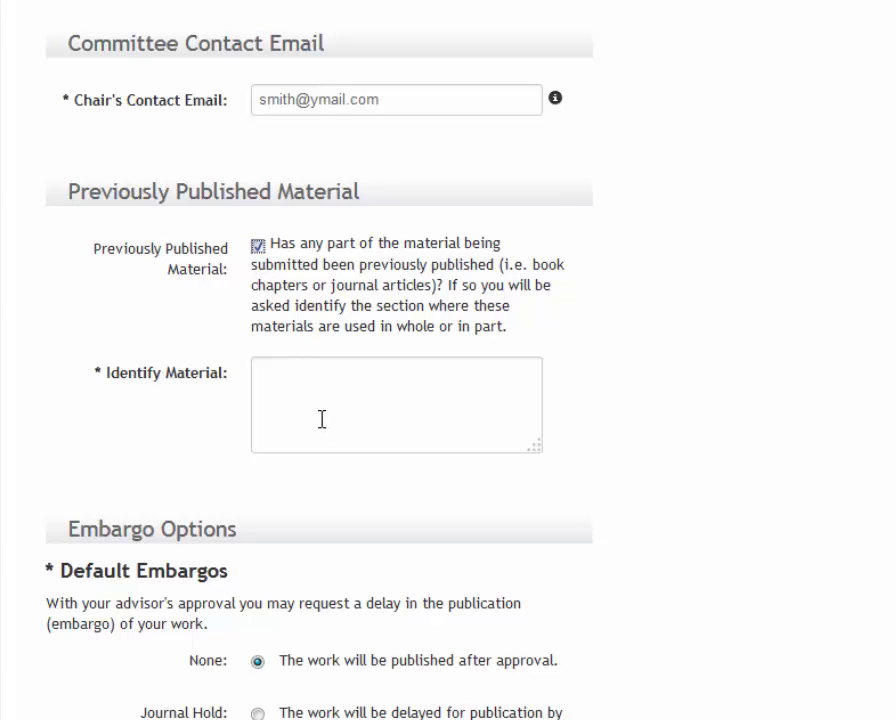
click(258, 246)
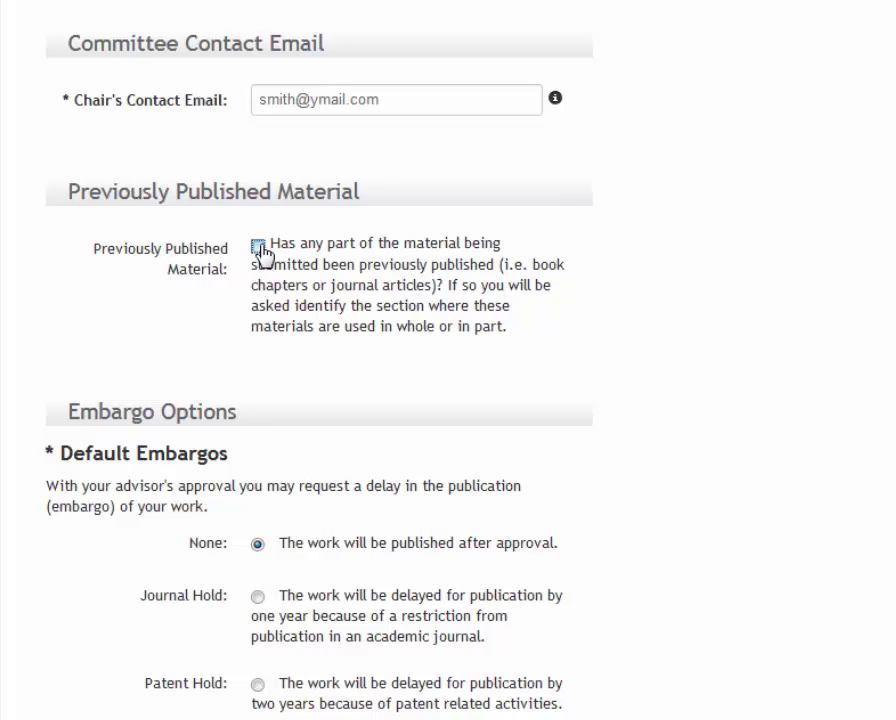
- Keep the default embargo option at None and save the document information
scroll(548, 412, down, 3)
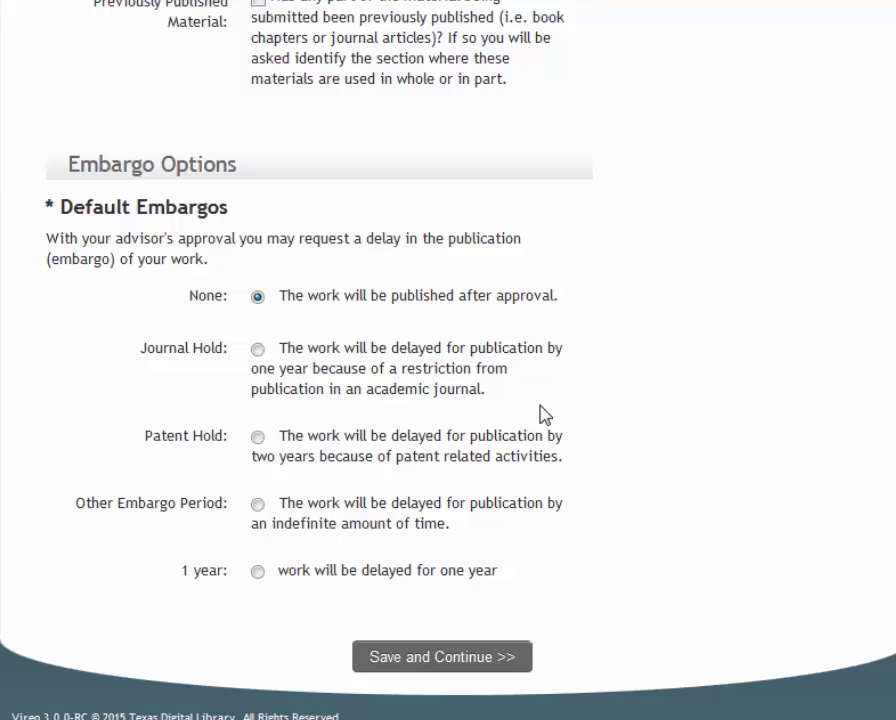
click(441, 657)
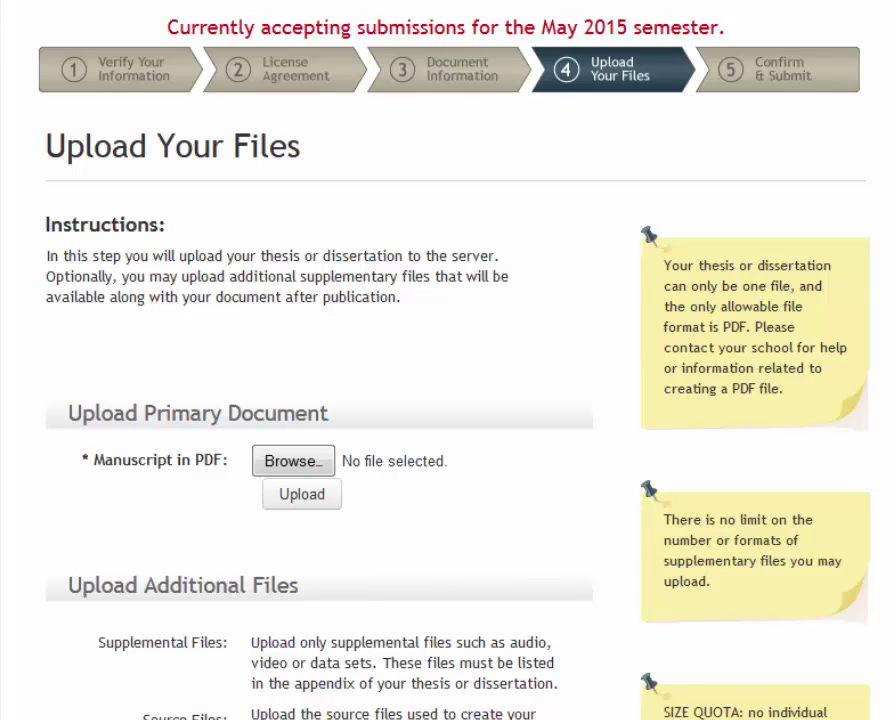
- Upload Test_Submission_2.pdf as the primary manuscript and continue without adding any additional files
click(293, 462)
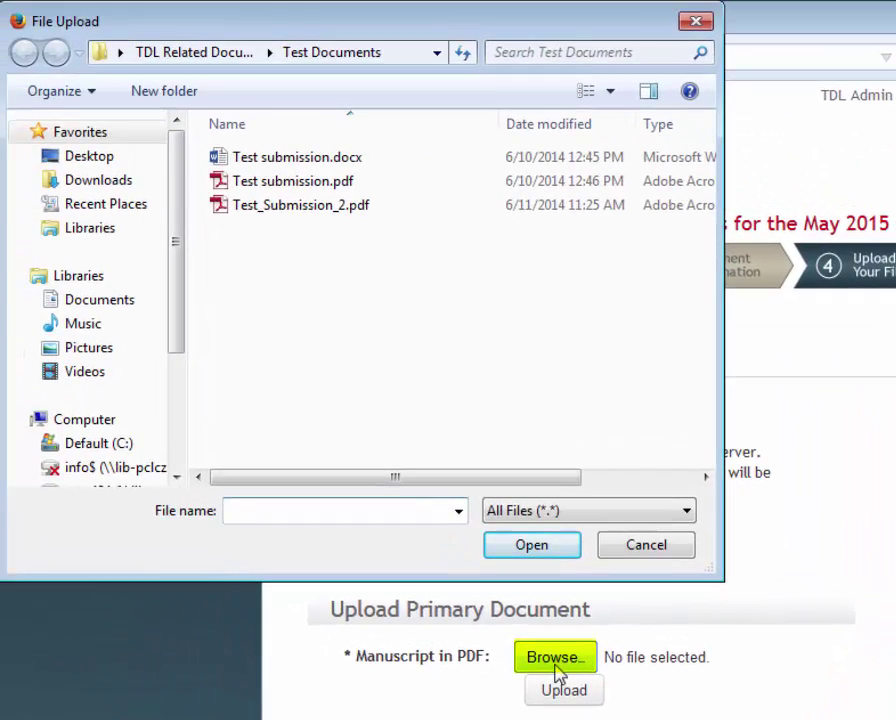
double_click(336, 206)
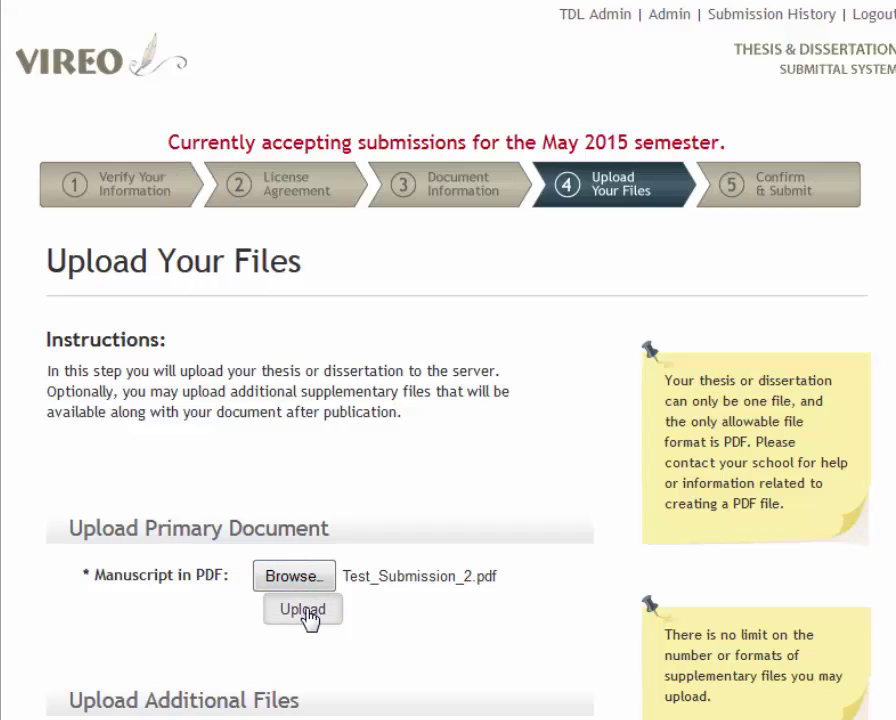
click(306, 612)
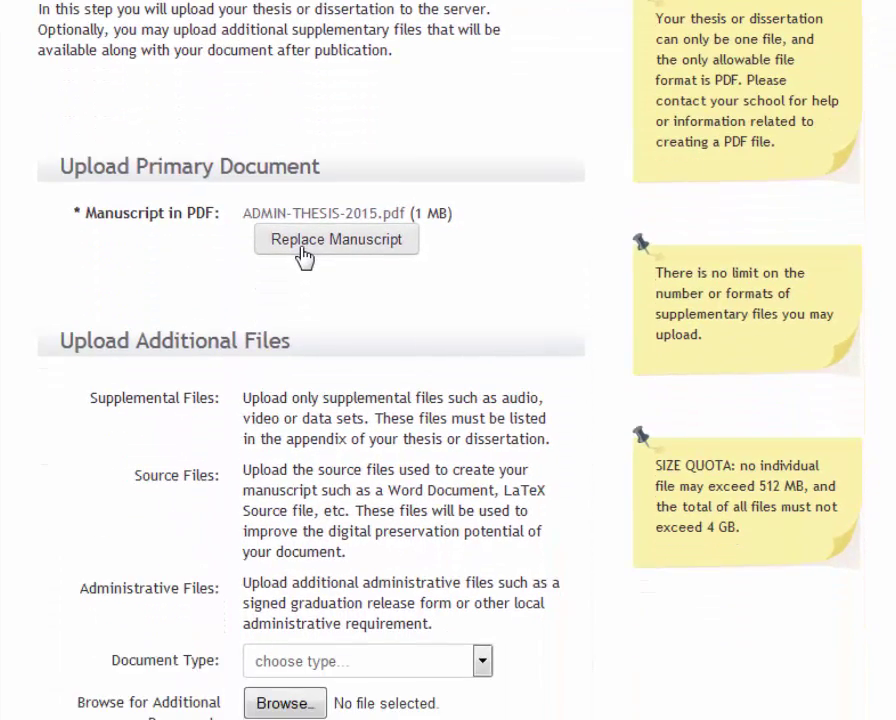
scroll(304, 258, down, 3)
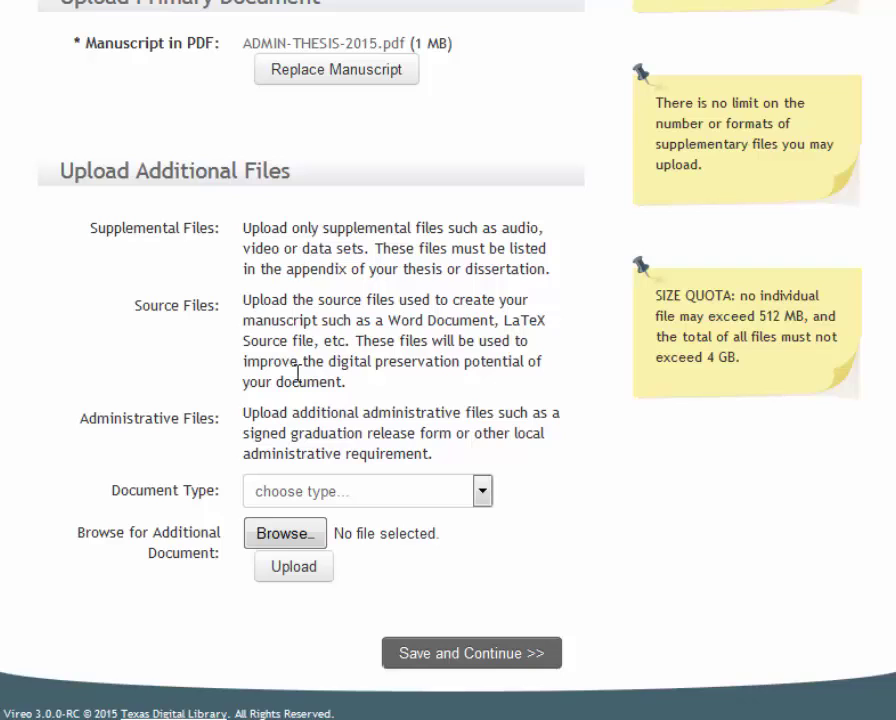
click(466, 656)
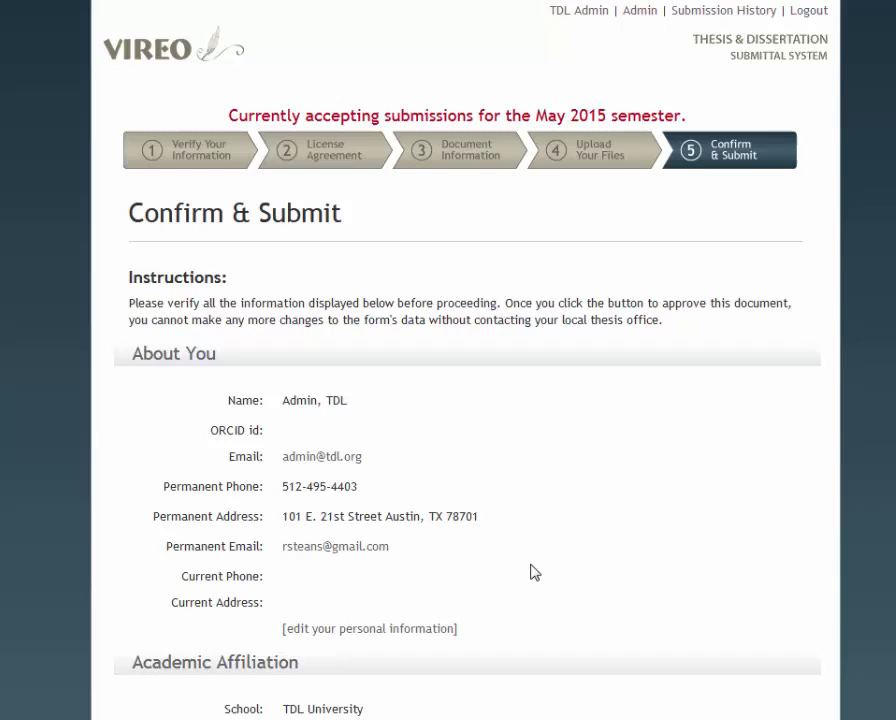
- Review the personal, affiliation, document and uploaded file details, and confirm the final submission
scroll(531, 572, down, 2)
scroll(531, 572, down, 3)
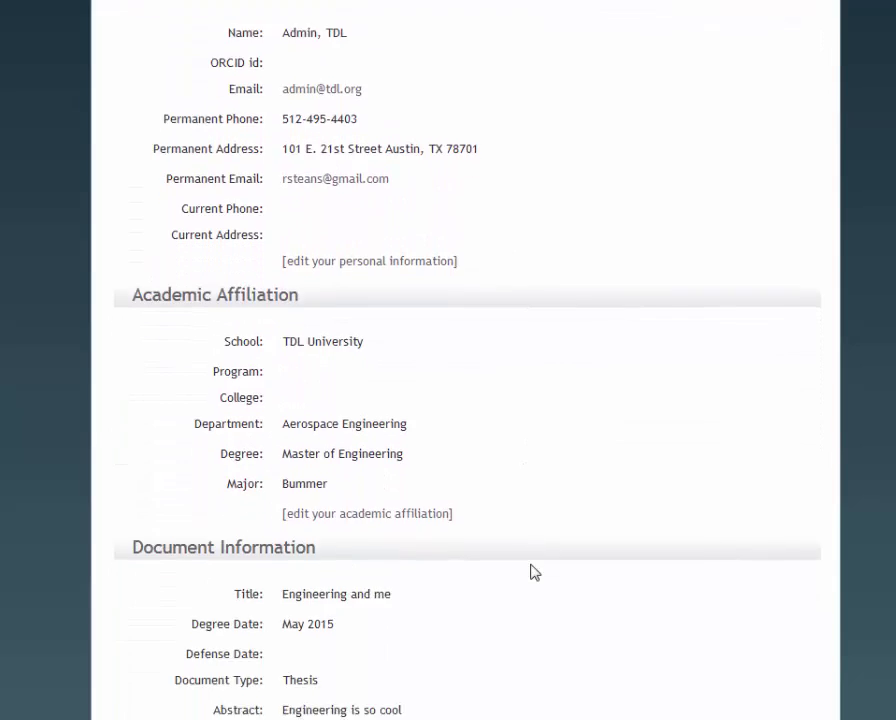
scroll(531, 572, down, 4)
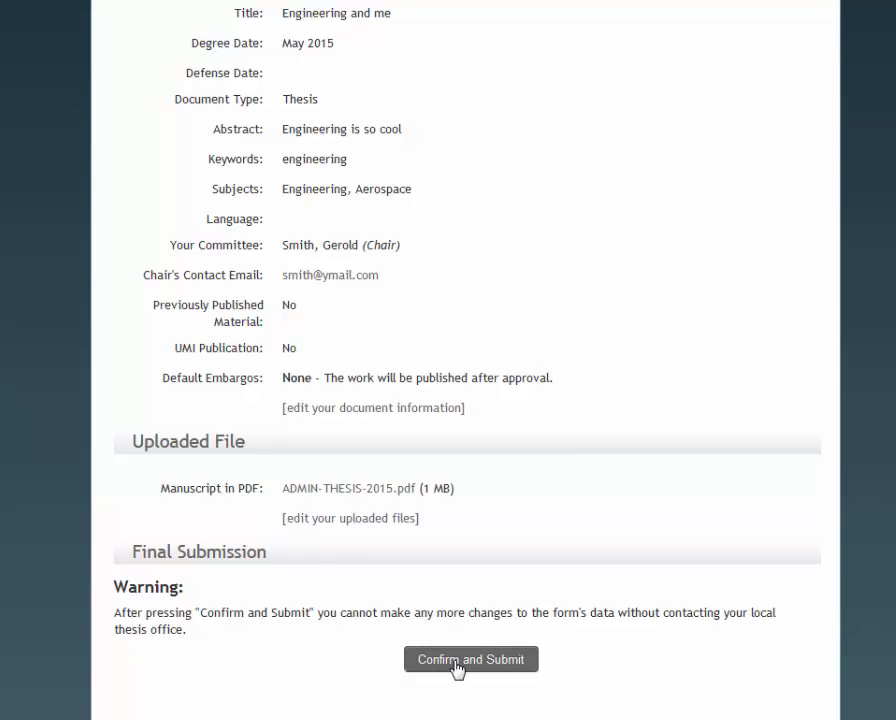
click(457, 662)
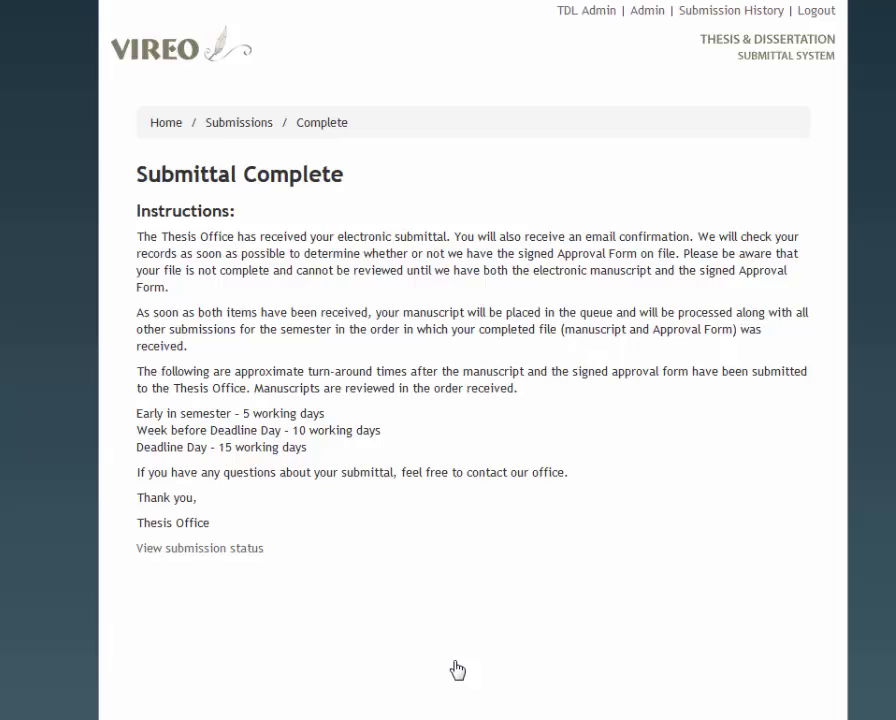